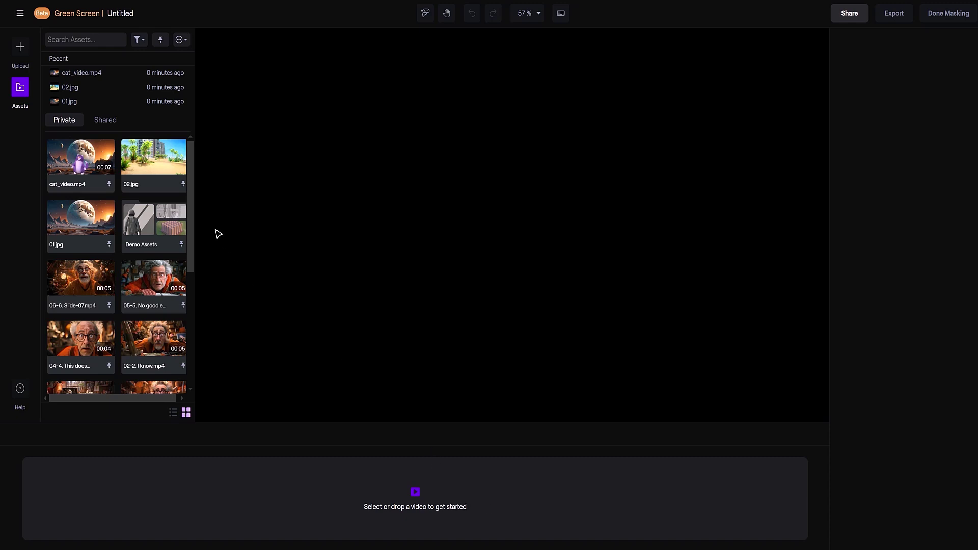
Load cat_video.mp4 as the clip for masking and mask the purple cat by marking both legs and its face
drag(92, 154, 78, 500)
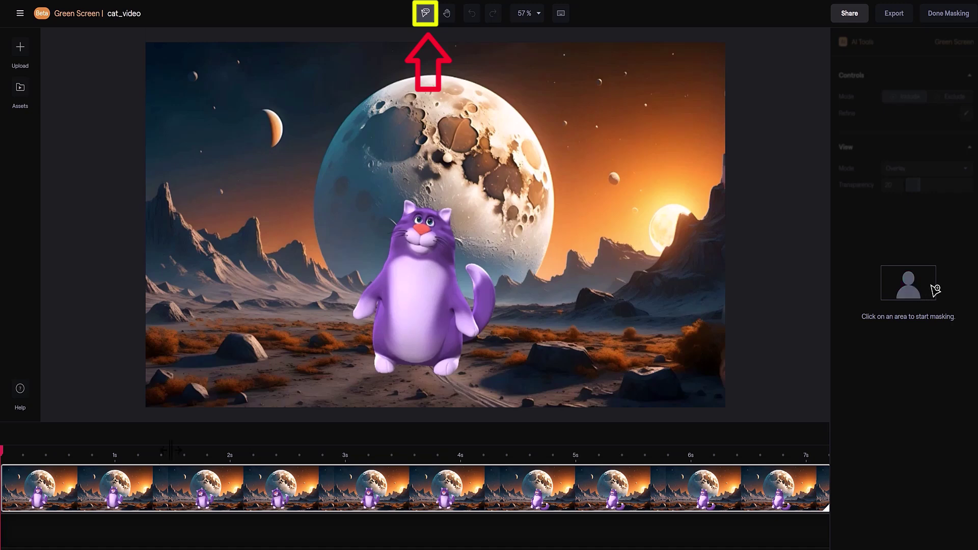
click(384, 354)
click(447, 355)
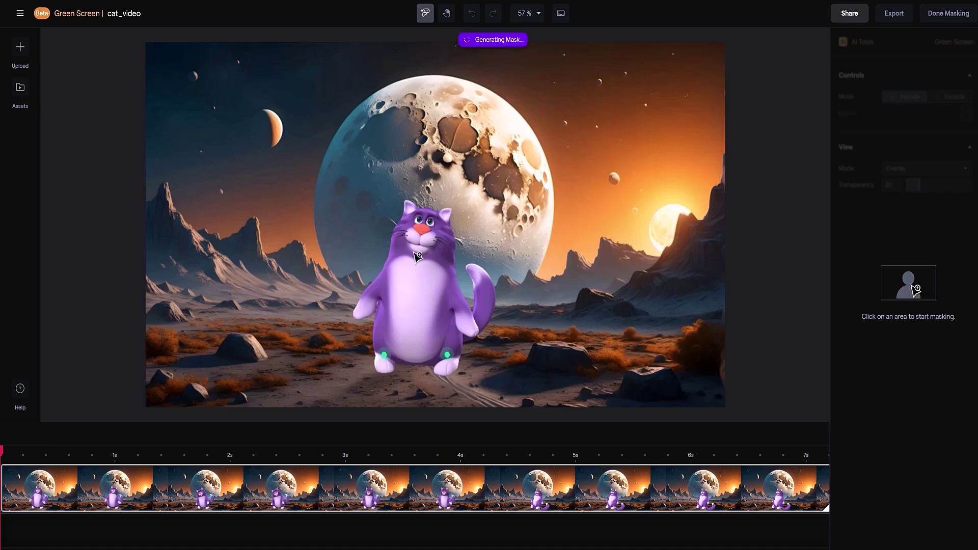
click(424, 221)
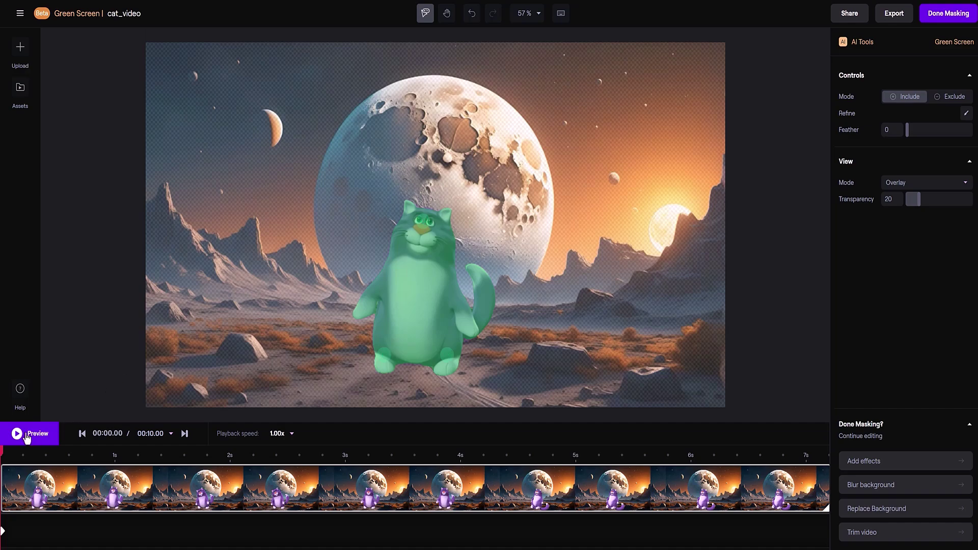
Preview the mask over the clip and examine its edges around the cat at 200% and 100% zoom
click(17, 435)
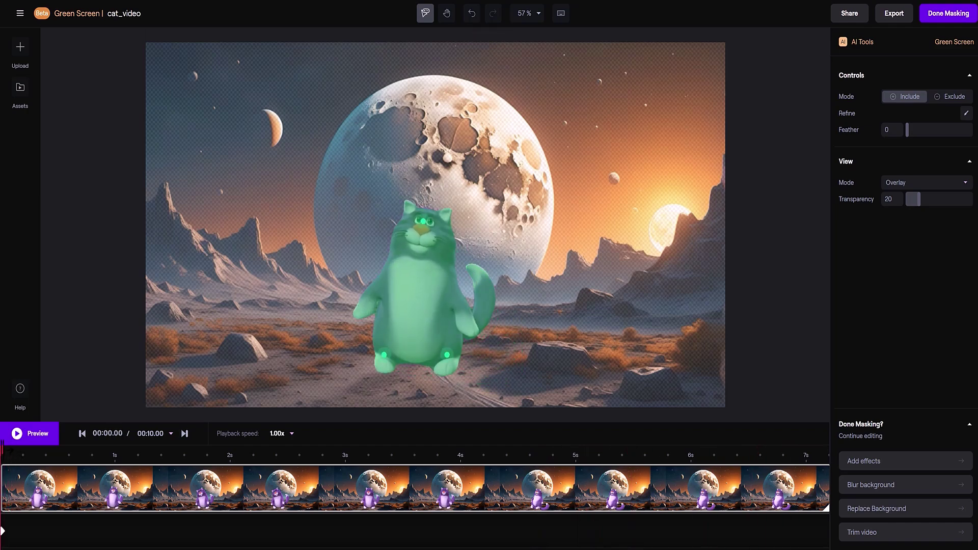
click(539, 15)
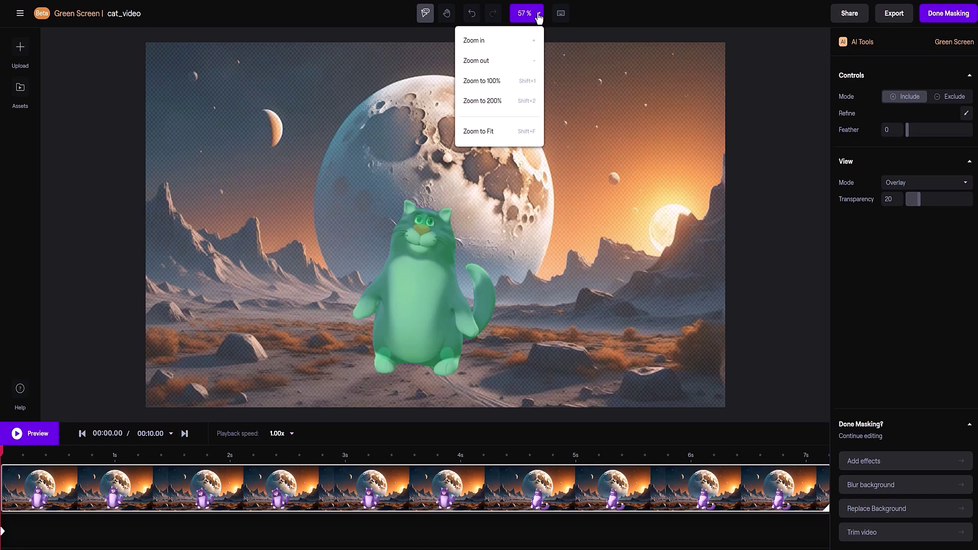
click(483, 102)
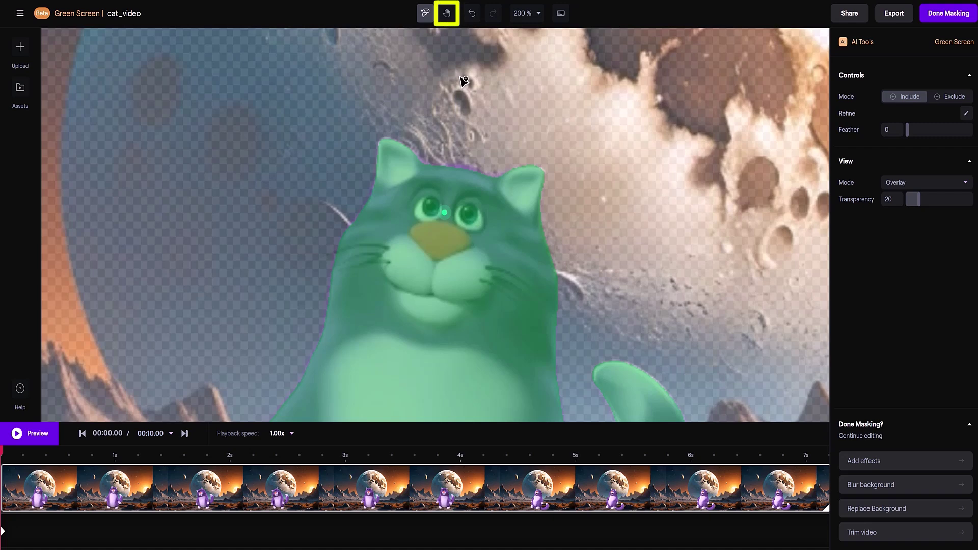
click(447, 13)
scroll(480, 278, down, 6)
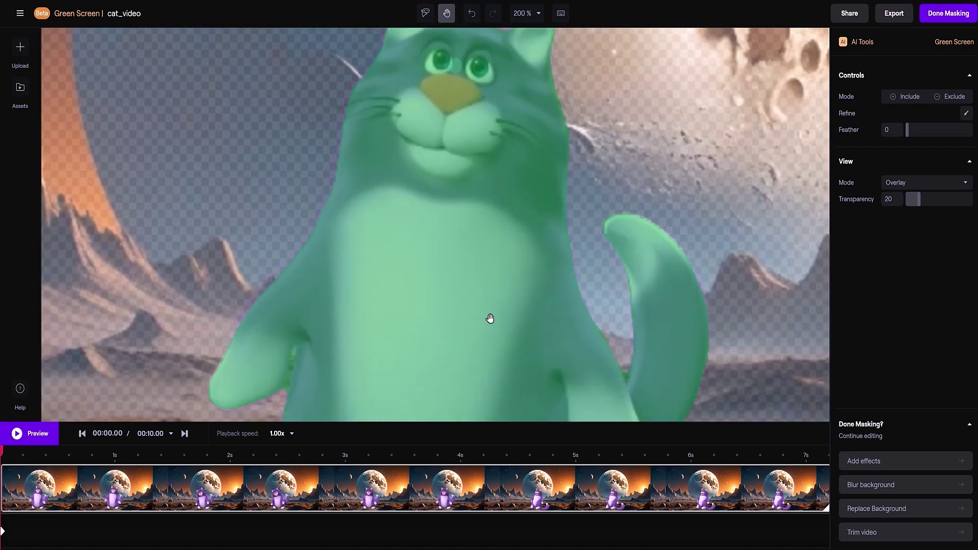
scroll(462, 342, up, 6)
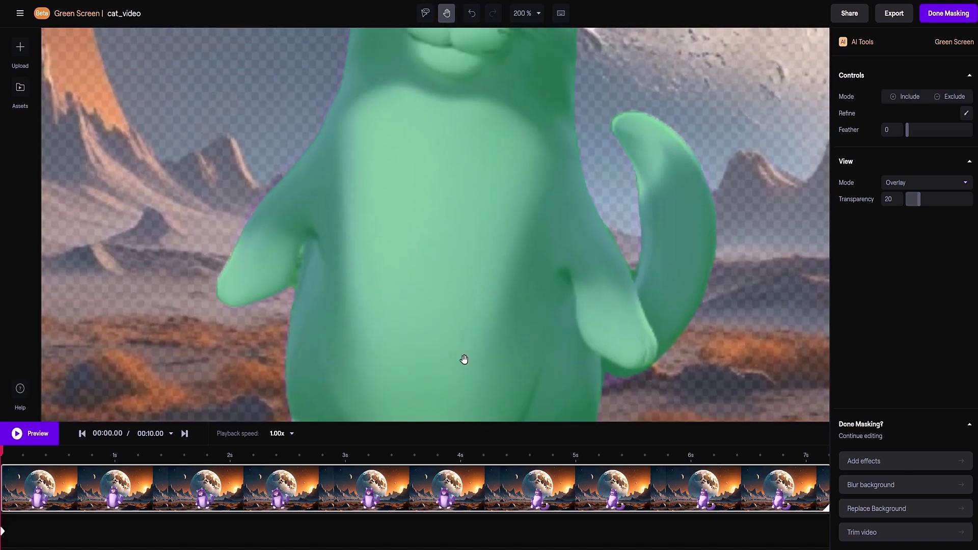
scroll(453, 370, up, 1)
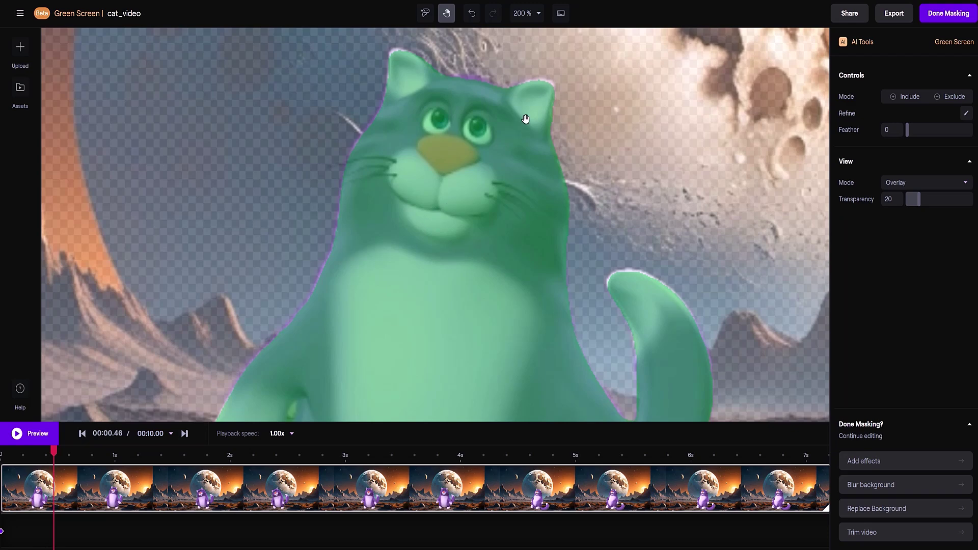
click(539, 17)
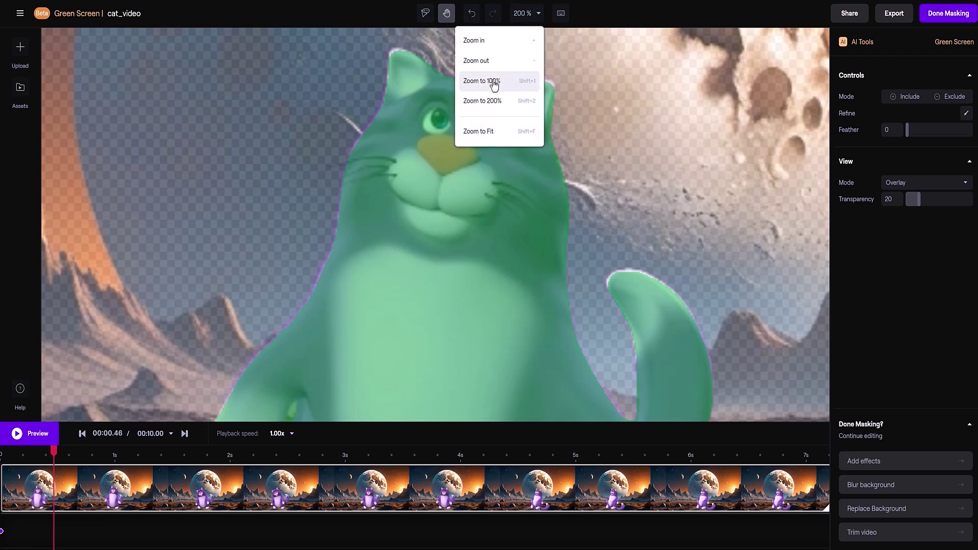
click(463, 98)
drag(434, 327, 458, 277)
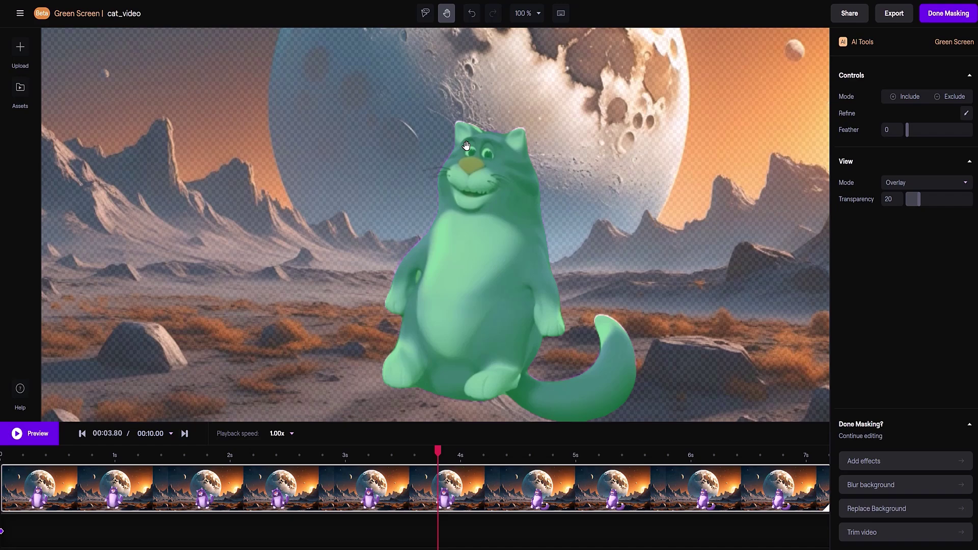
Exclude the background gap between the cat's arm and body from the mask at 3.80 s, using a refine brush of size 8
click(539, 14)
click(482, 125)
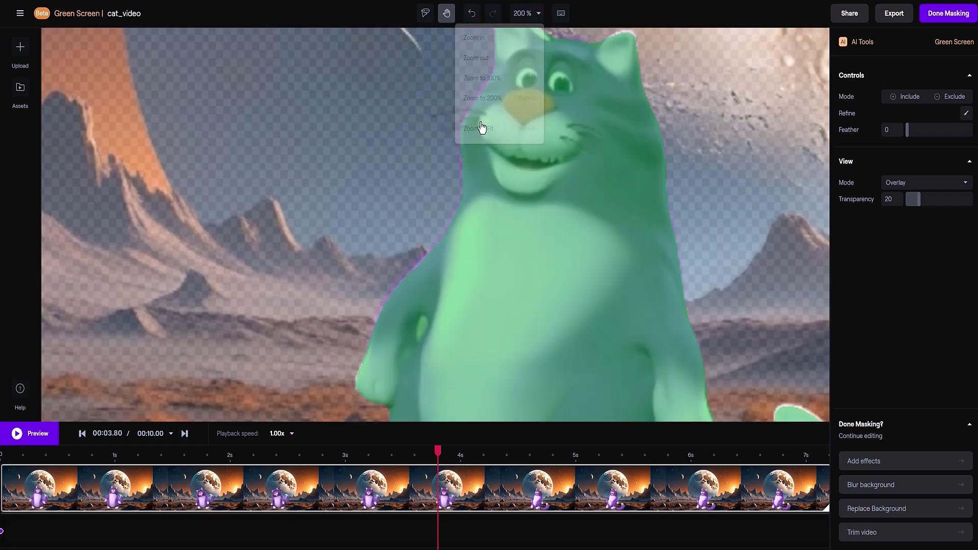
click(447, 15)
drag(470, 380, 474, 258)
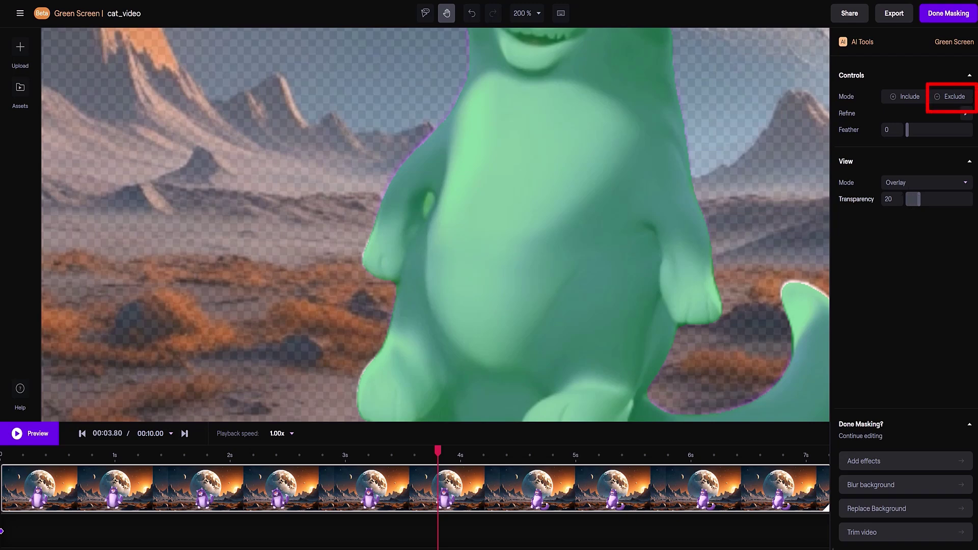
click(958, 98)
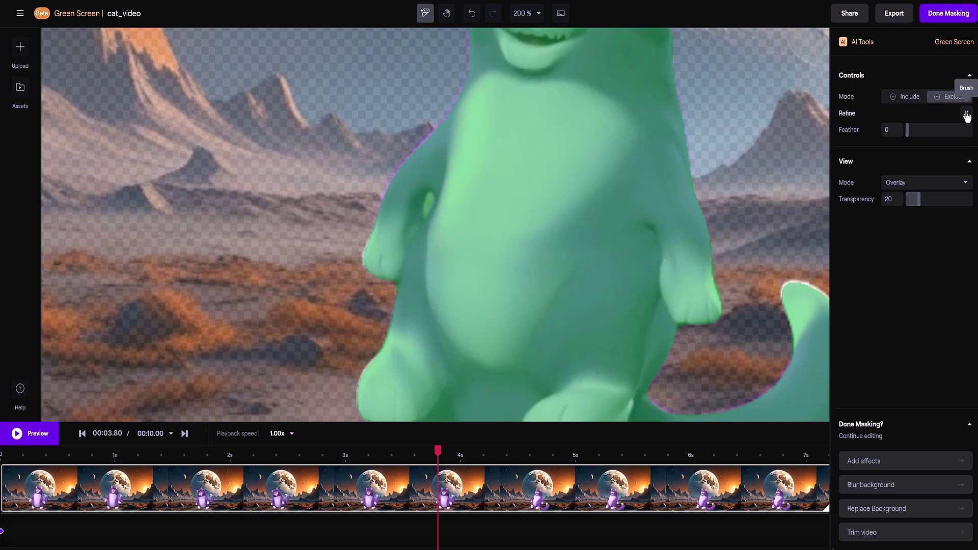
click(966, 113)
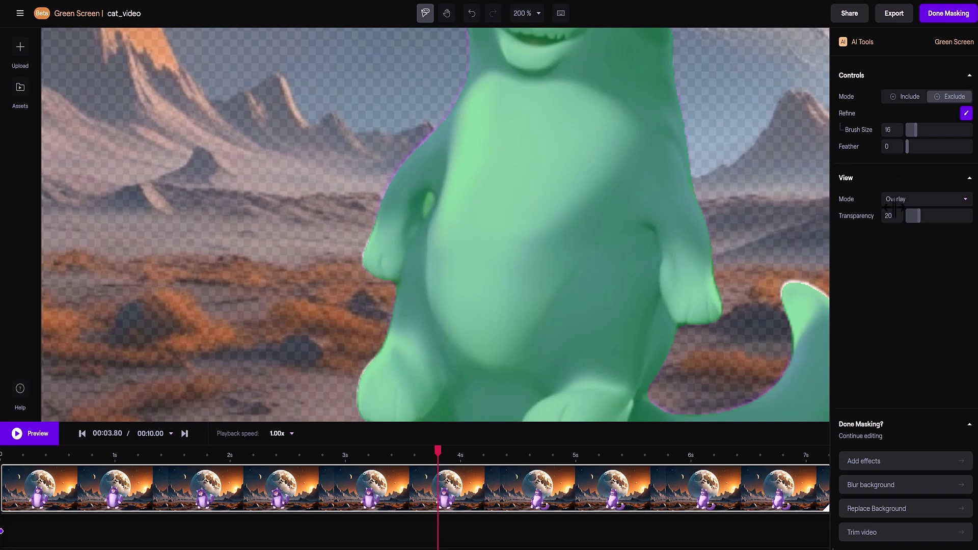
drag(915, 131, 911, 130)
mouse_move(429, 201)
mouse_down()
mouse_move(427, 208)
mouse_move(430, 199)
mouse_up()
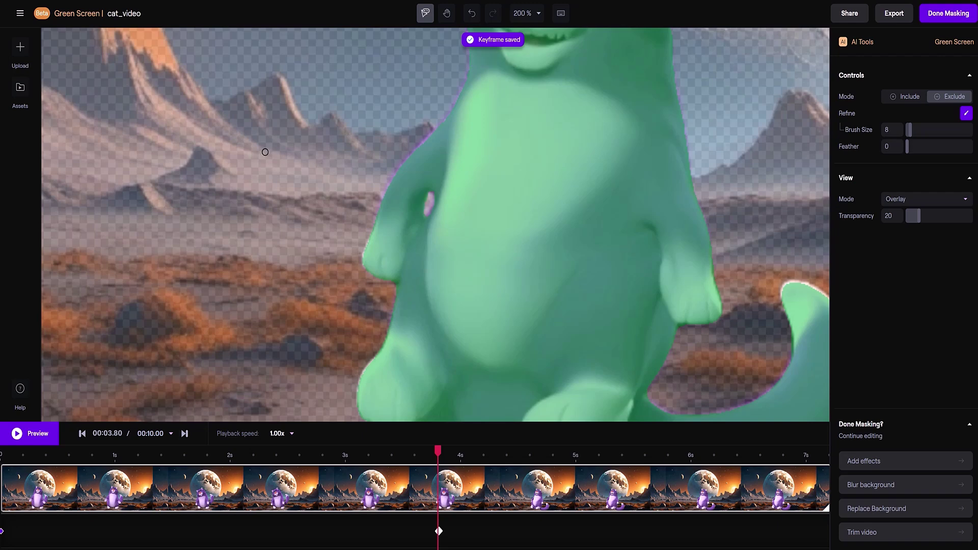
Go through the clip frame by frame from 3.80 s to 4.16 s, checking the mask around the cat's arm, feet and tail
click(446, 14)
drag(518, 299, 492, 195)
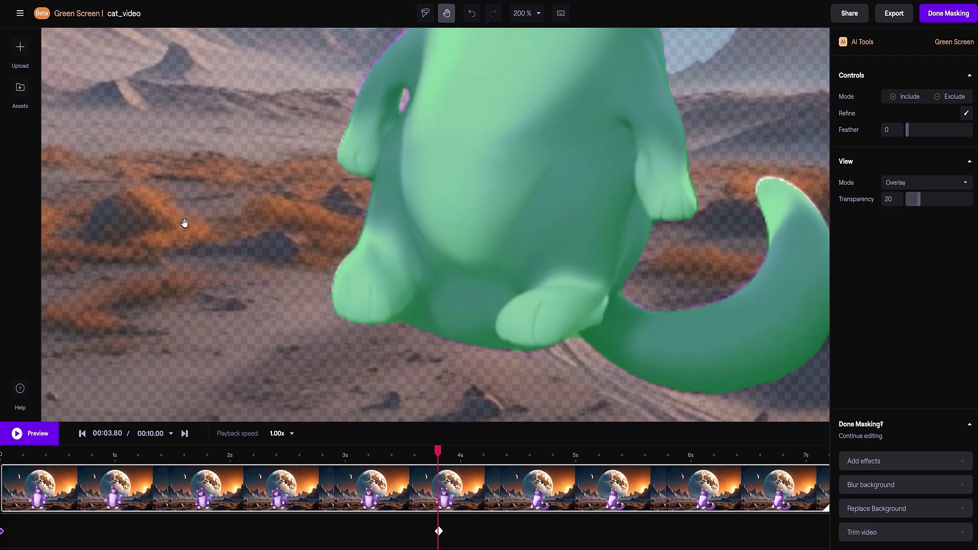
key(Right)
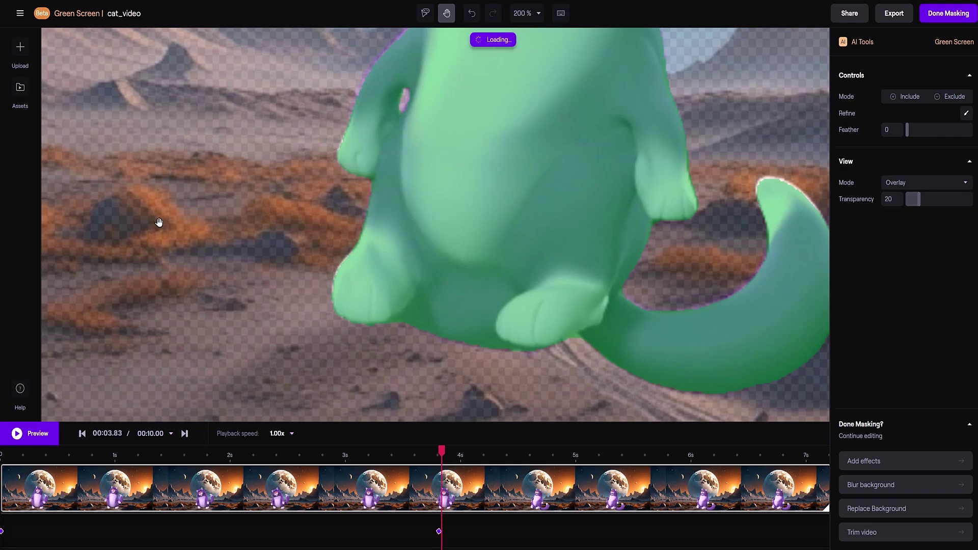
key(Right)
key(Right)
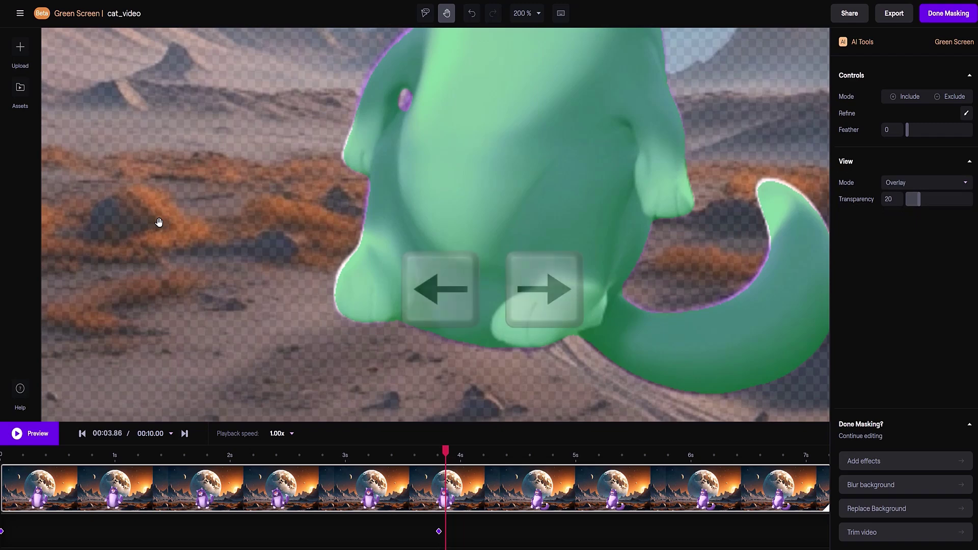
key(Right)
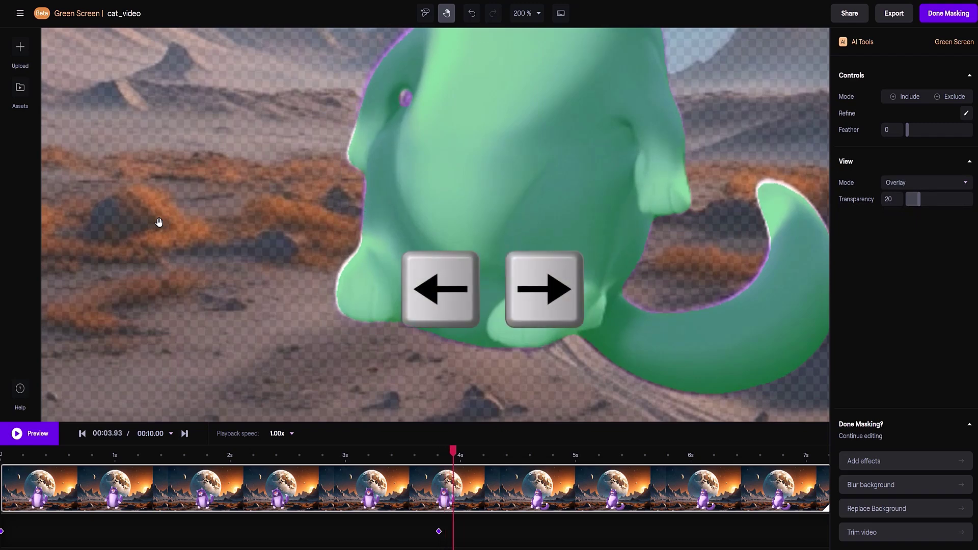
key(Right)
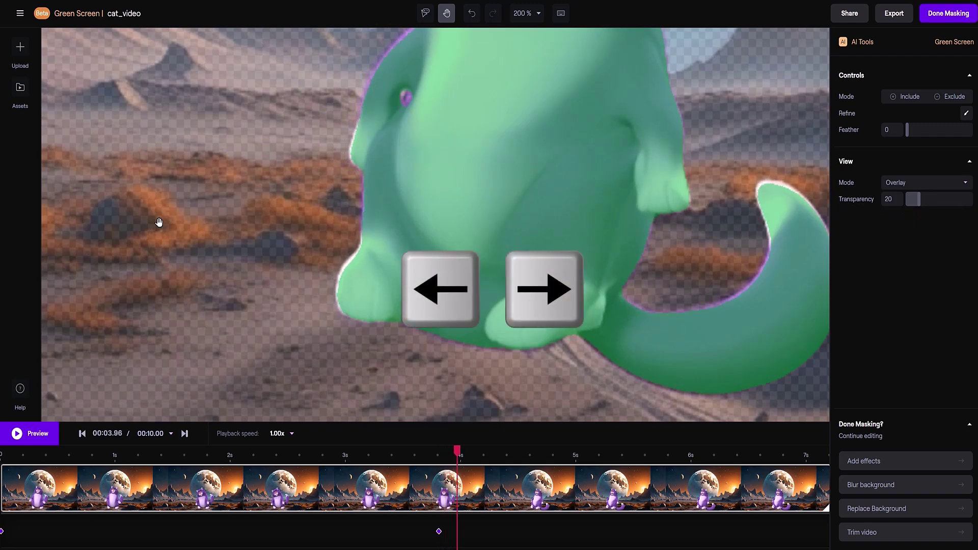
key(Right)
key(Right)
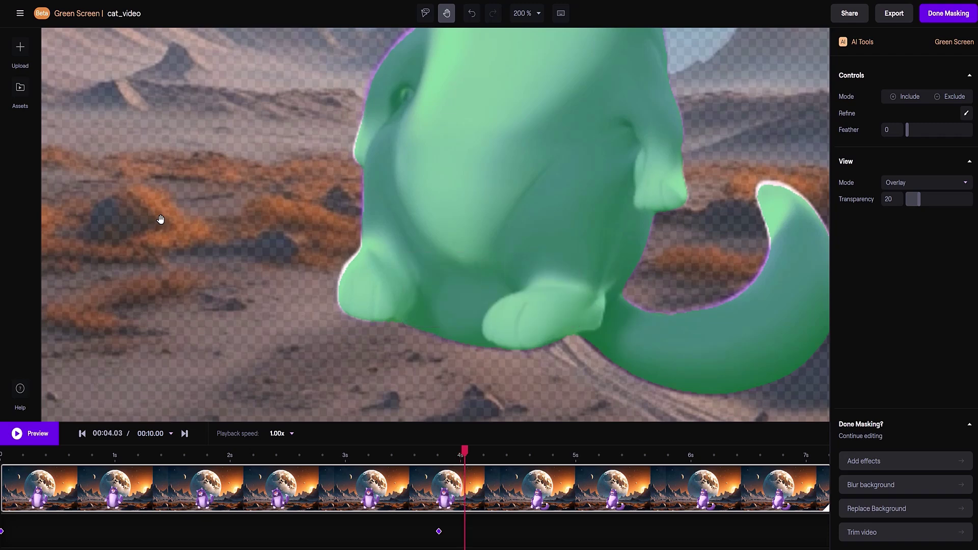
key(Right)
key(Right)
key(Right)
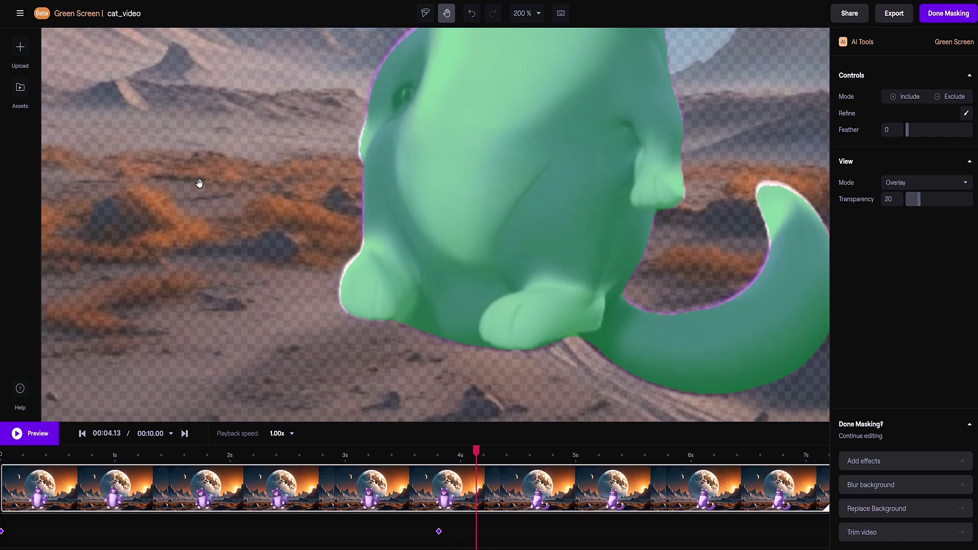
key(Right)
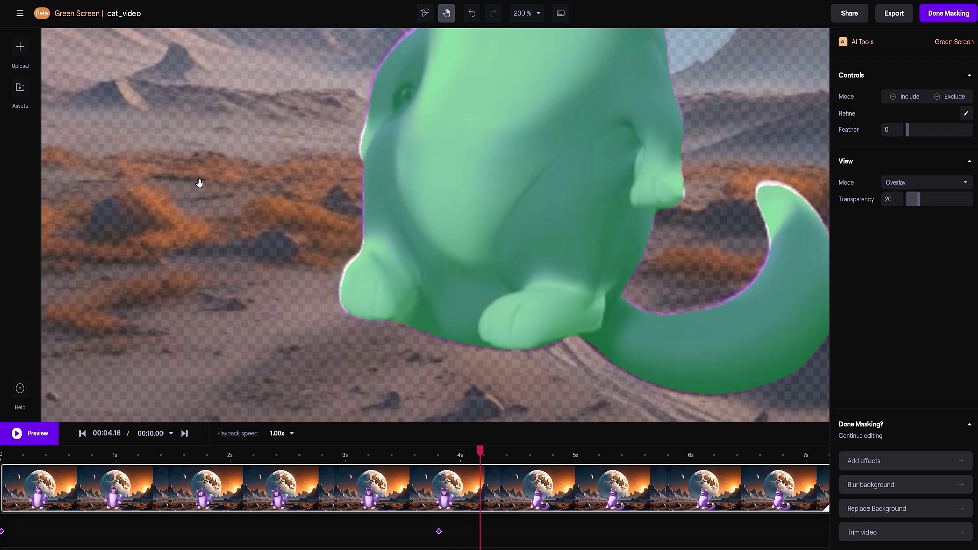
Add the missed inner edge of the cat's tail to the mask at 4.16 s, using an Include refine brush of size 7
click(909, 99)
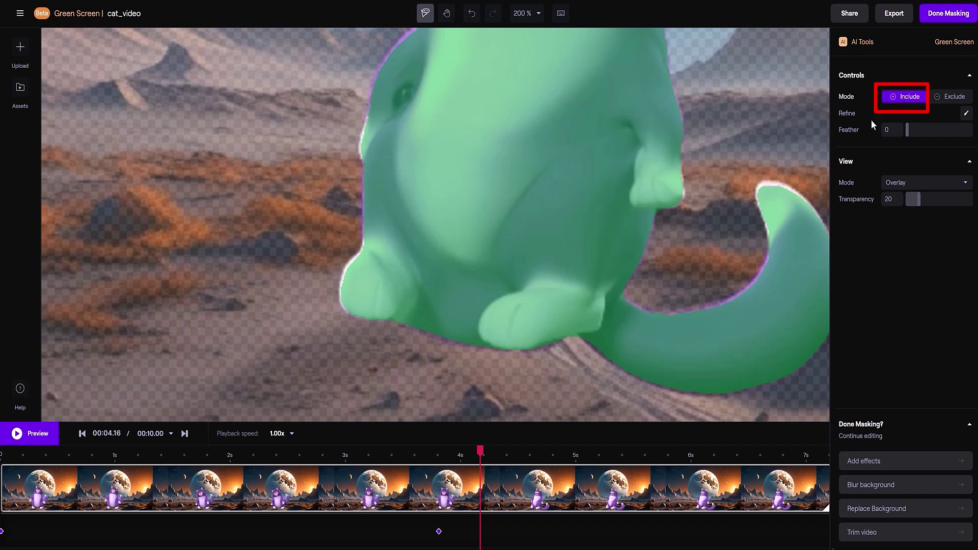
click(967, 113)
mouse_move(769, 231)
mouse_down()
mouse_move(768, 183)
mouse_move(812, 218)
mouse_move(726, 290)
mouse_up()
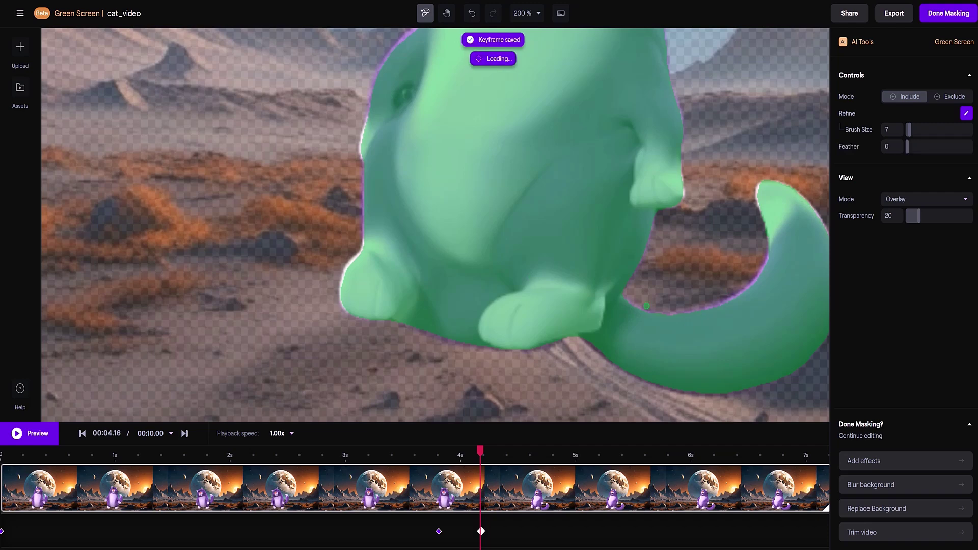
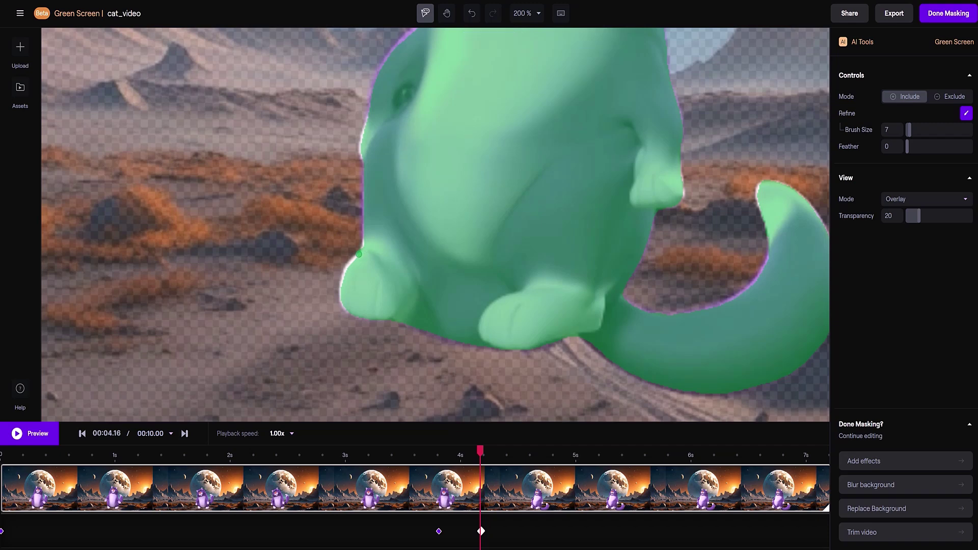
Fit the whole frame in view and preview the refined mask from the start of the clip
click(534, 14)
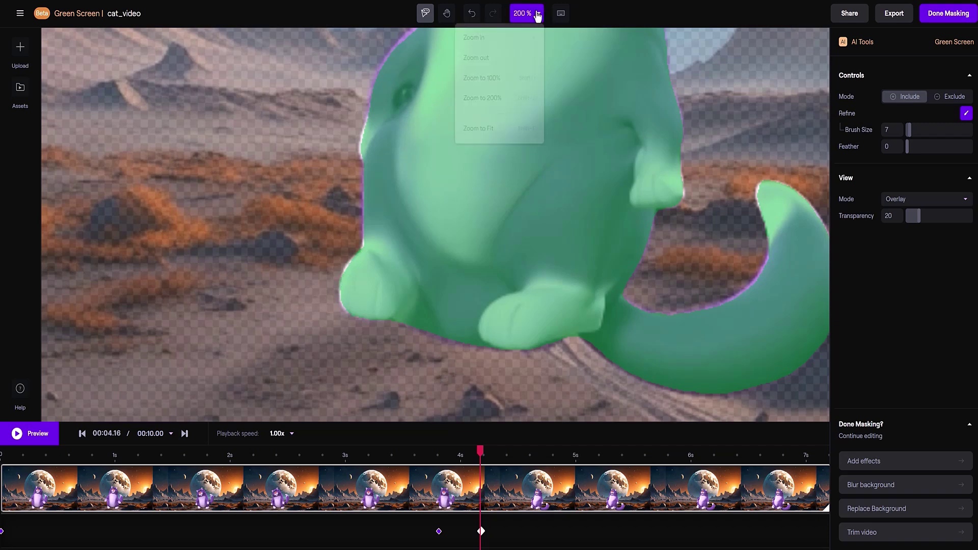
click(493, 135)
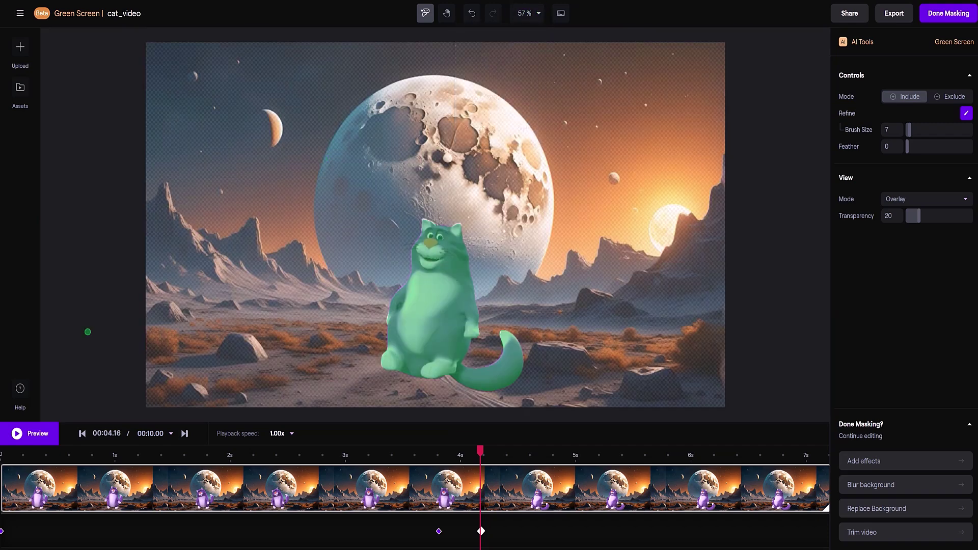
drag(480, 450, 1, 451)
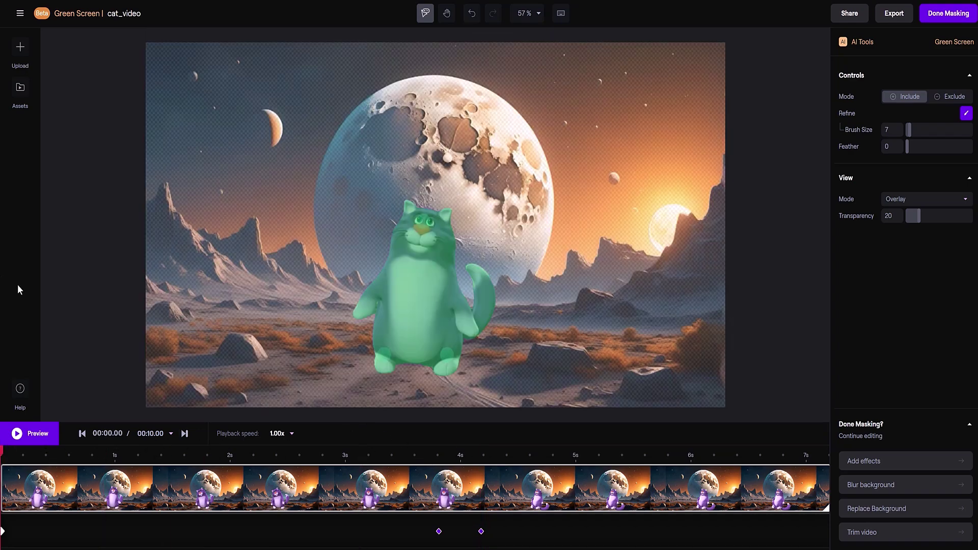
click(18, 434)
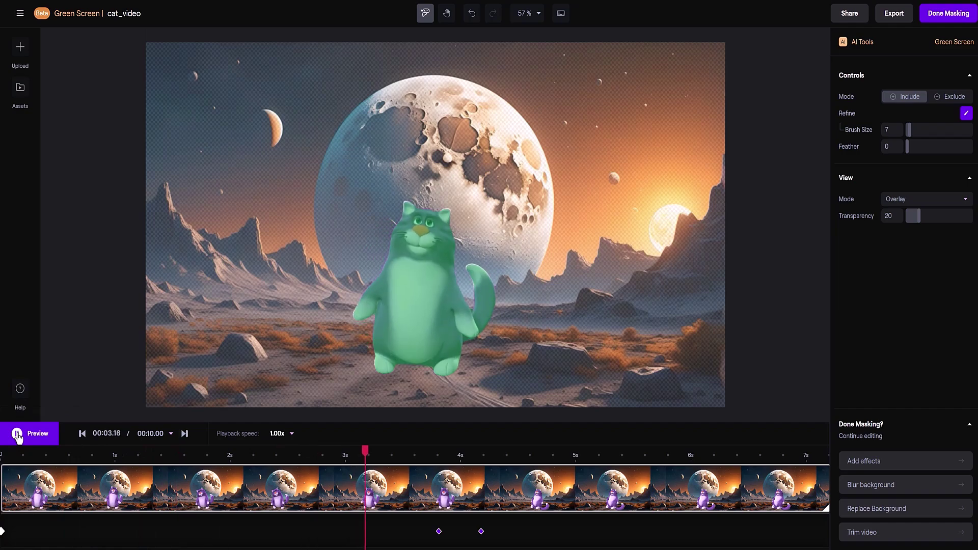
click(19, 437)
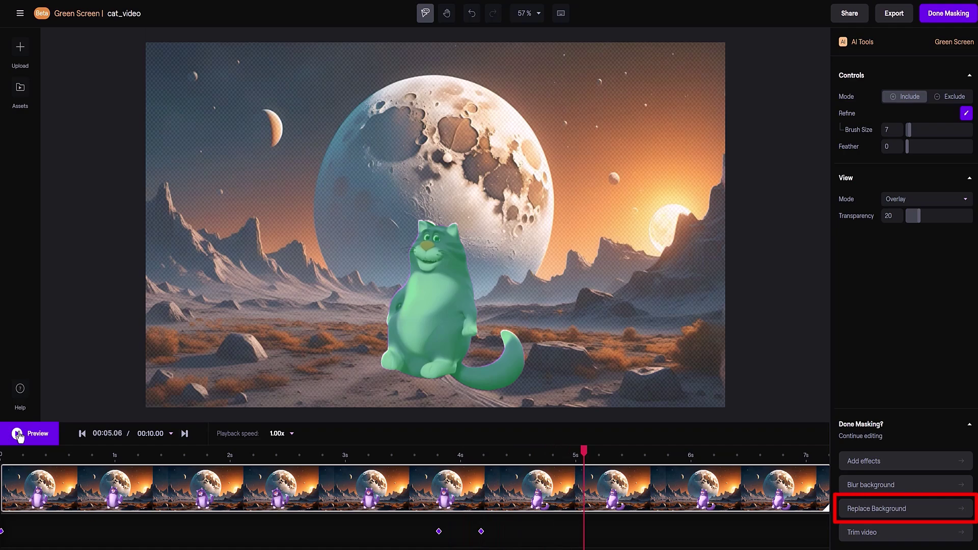
Replace the background with 02.jpg on a track beneath the masked cat clip, and play the composite from the start
click(873, 509)
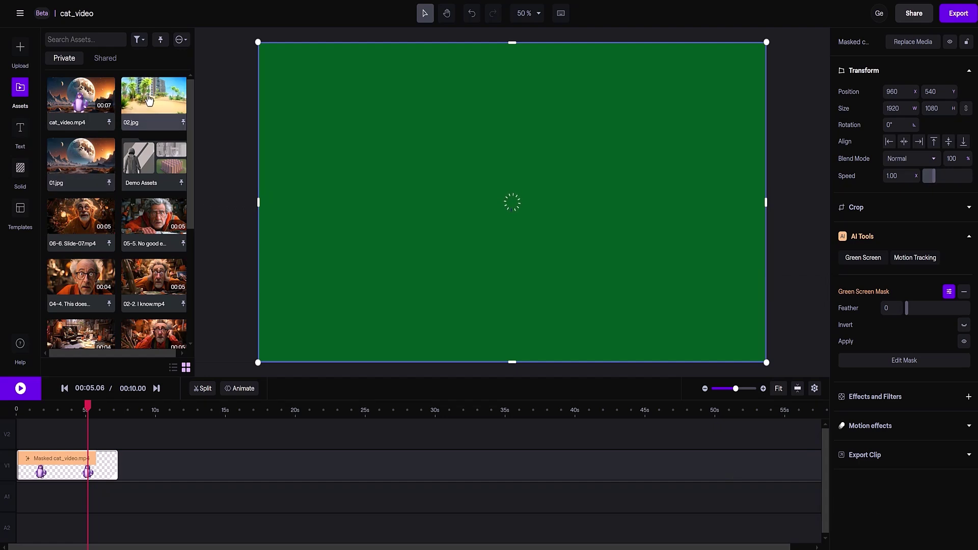
drag(148, 99, 102, 499)
click(18, 407)
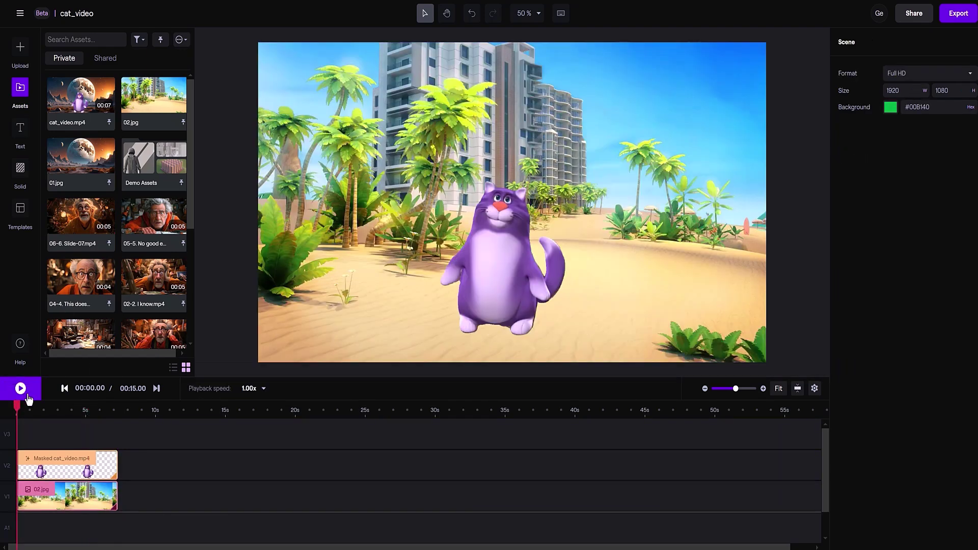
click(20, 390)
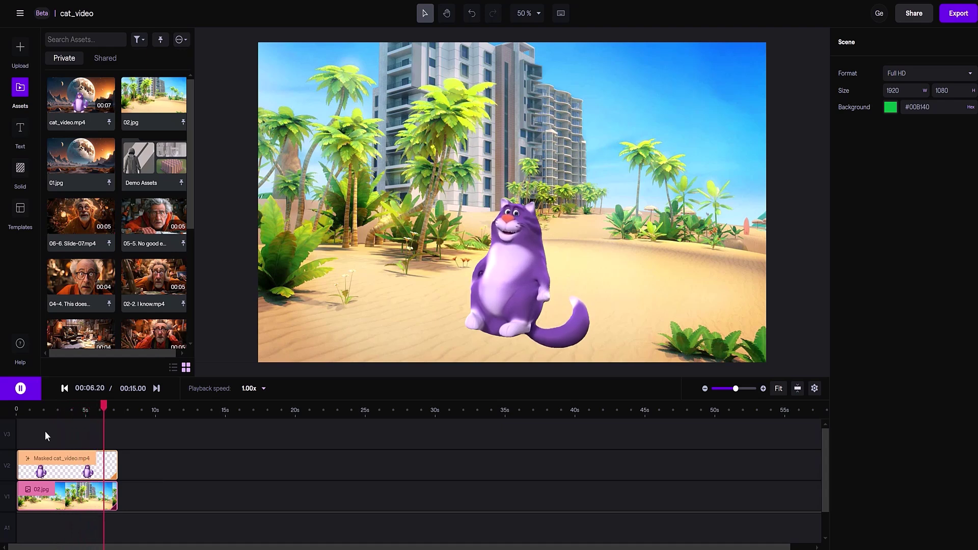
Replay the beach composite from the start and pause it at 0.91 s
click(21, 389)
click(20, 389)
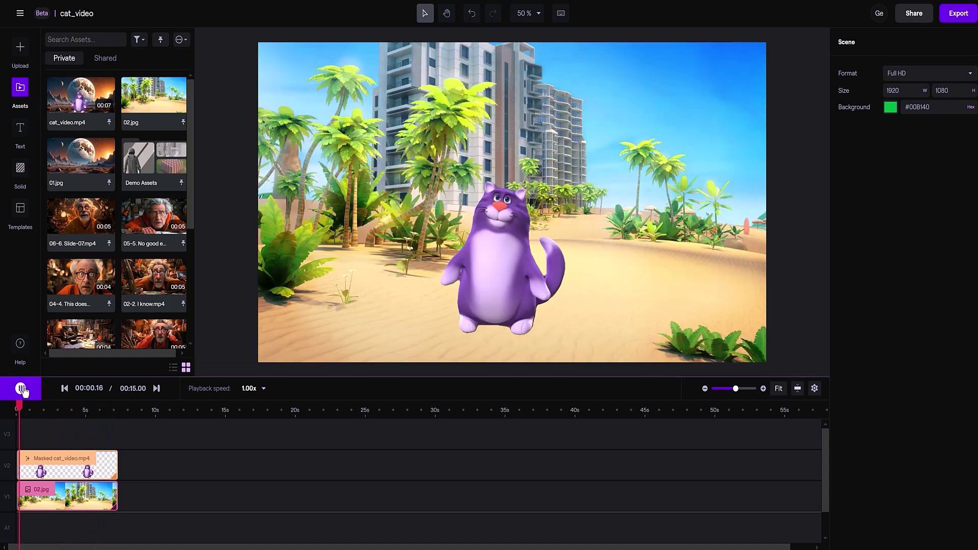
click(20, 389)
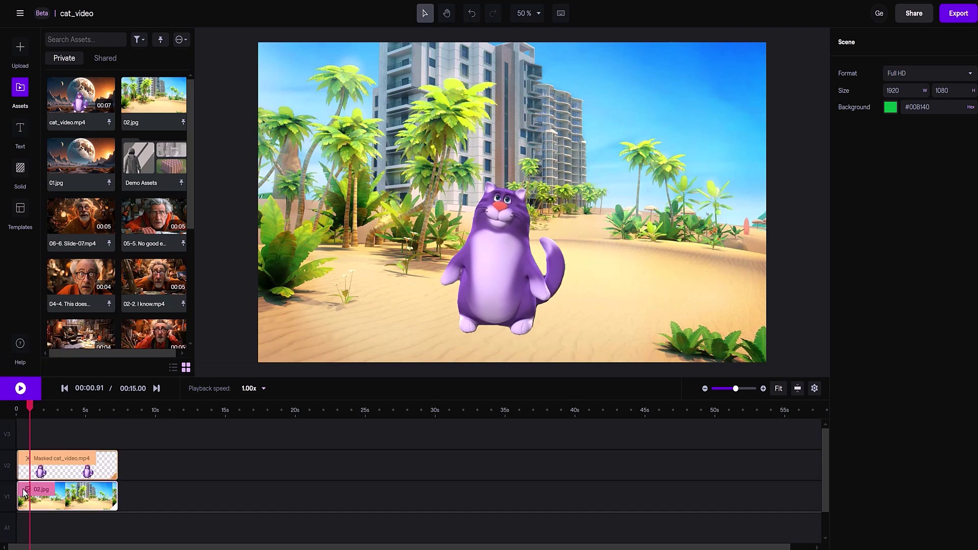
Trim the beginning of the 02.jpg clip and place 01.jpg before it, covering about the first 3 s beneath the masked cat
drag(23, 490, 76, 495)
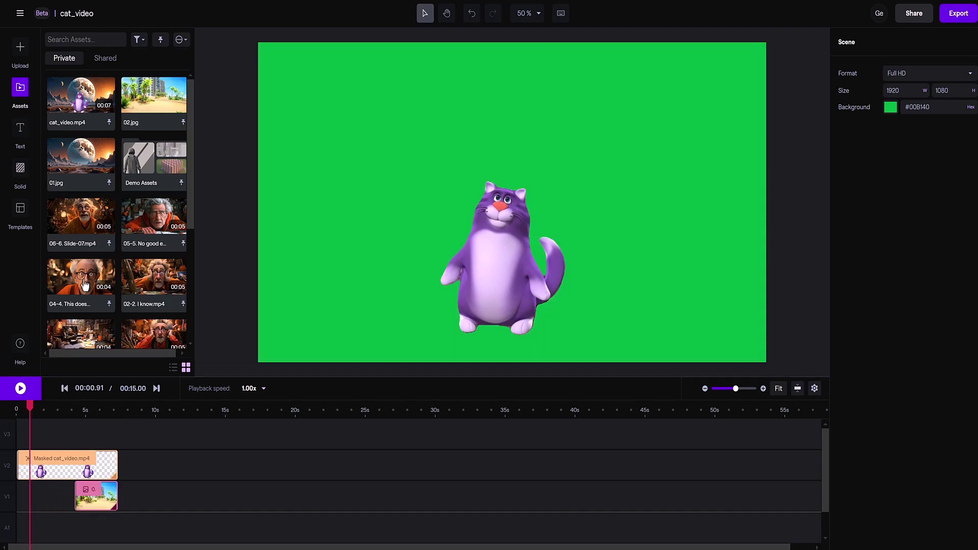
drag(89, 154, 141, 483)
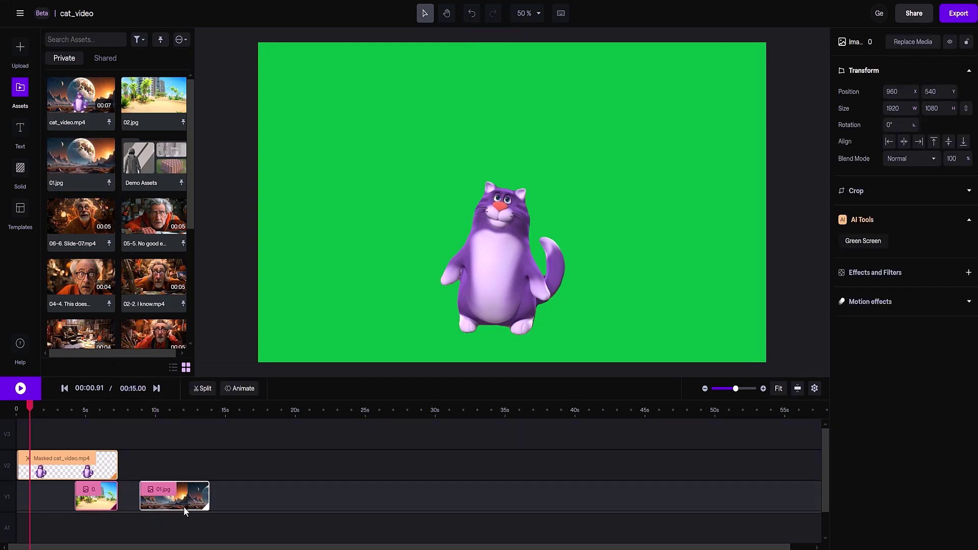
drag(211, 502, 51, 461)
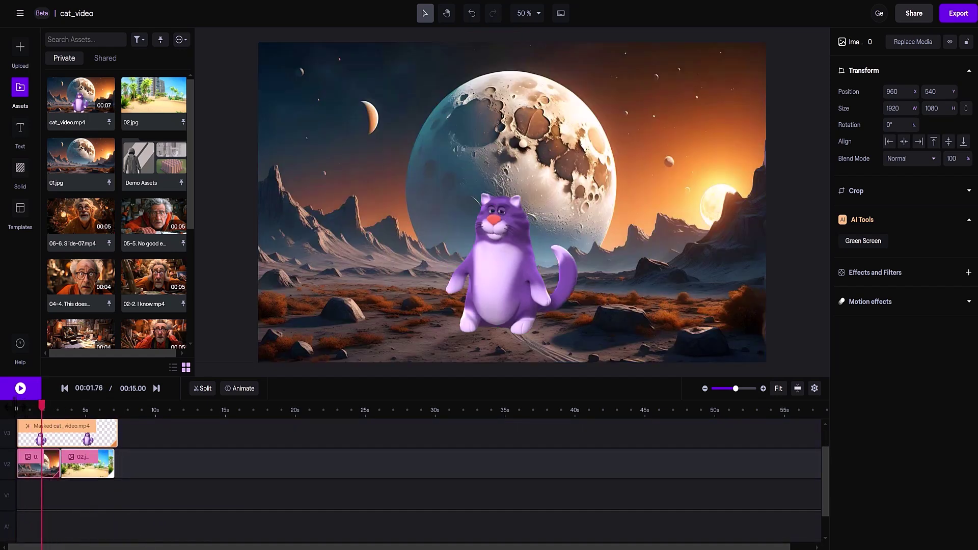
Preview the two-background composite from the start, stop at 4.90 s, and extend 02.jpg to the end of the masked cat clip
click(17, 411)
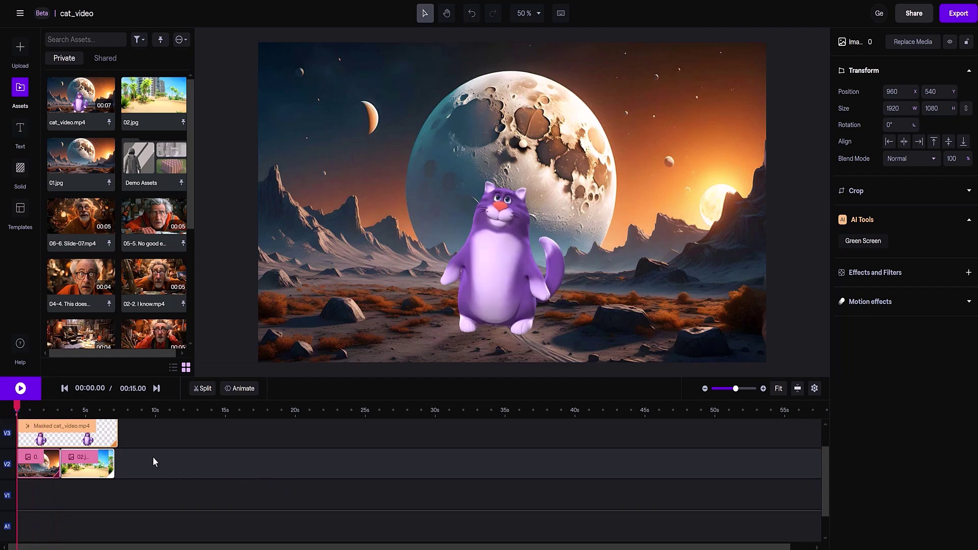
click(20, 390)
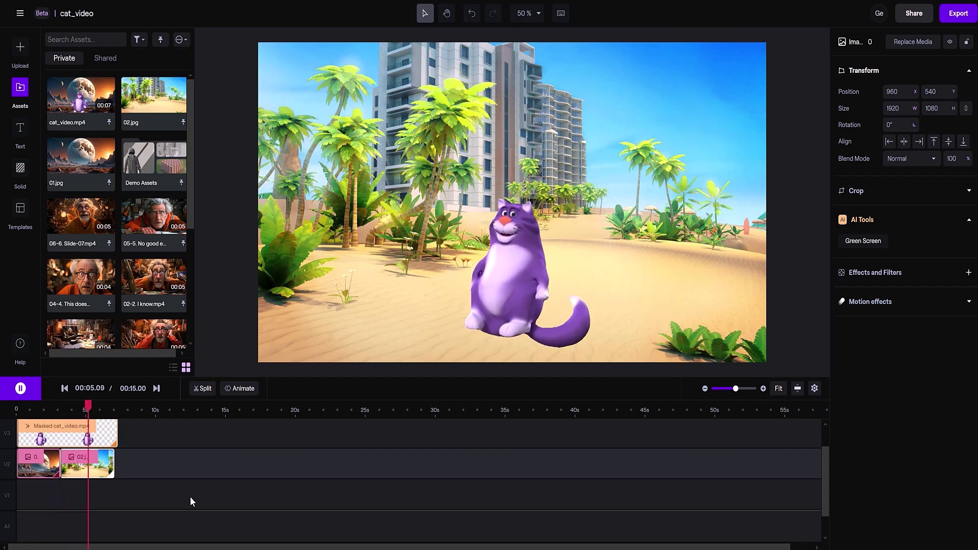
click(85, 405)
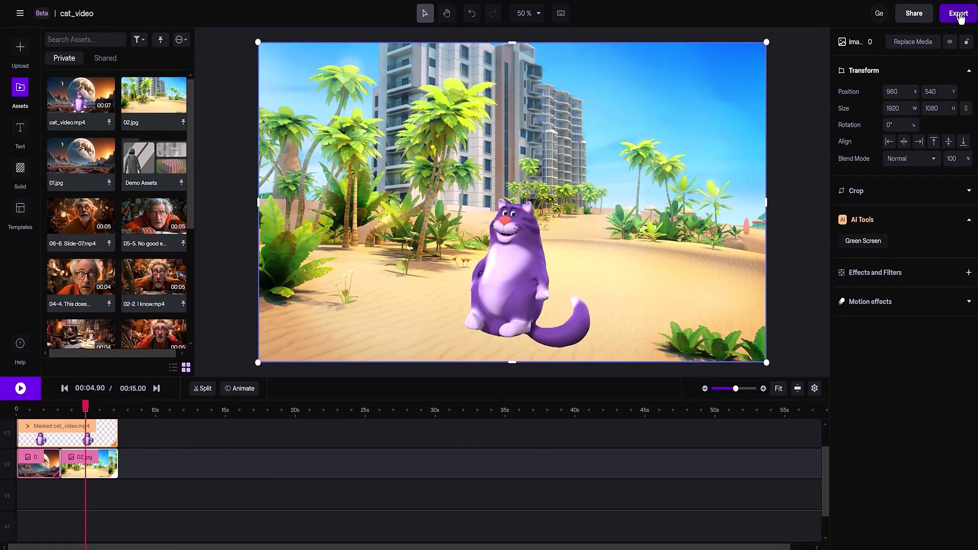
Export the composite as an MP4 at 1080p with the name cat_video 1080p
click(959, 15)
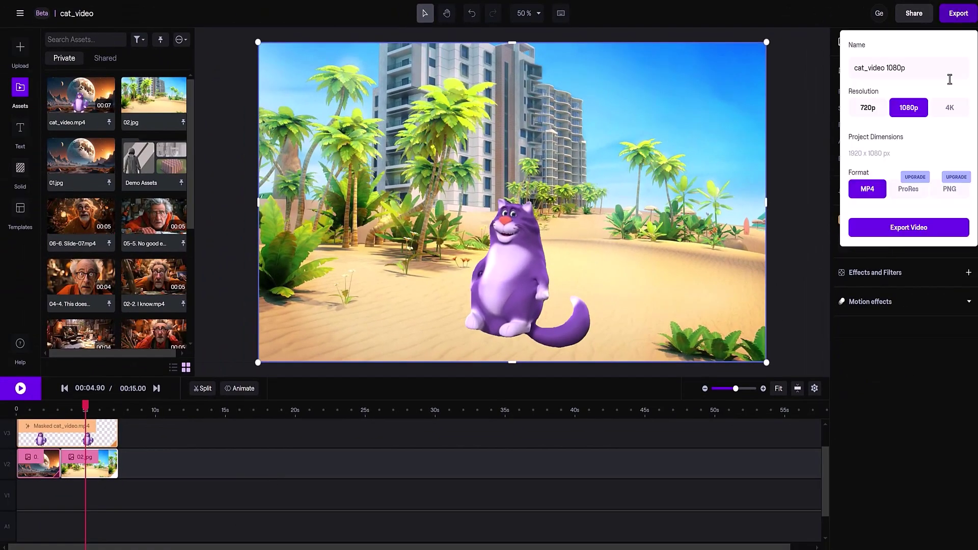
click(911, 230)
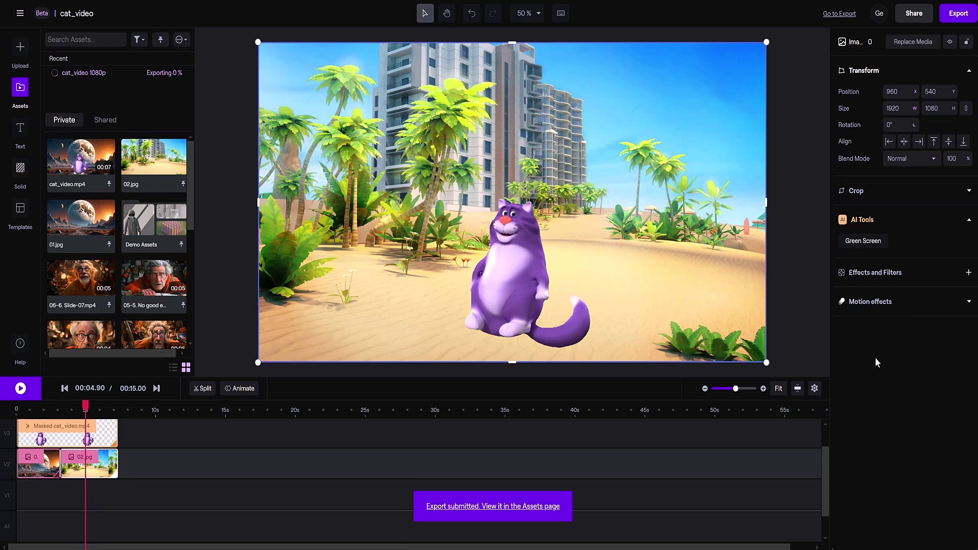
Leave the editor for the home page and open the exported cat_video 1080p.mp4 from the assets library
click(20, 13)
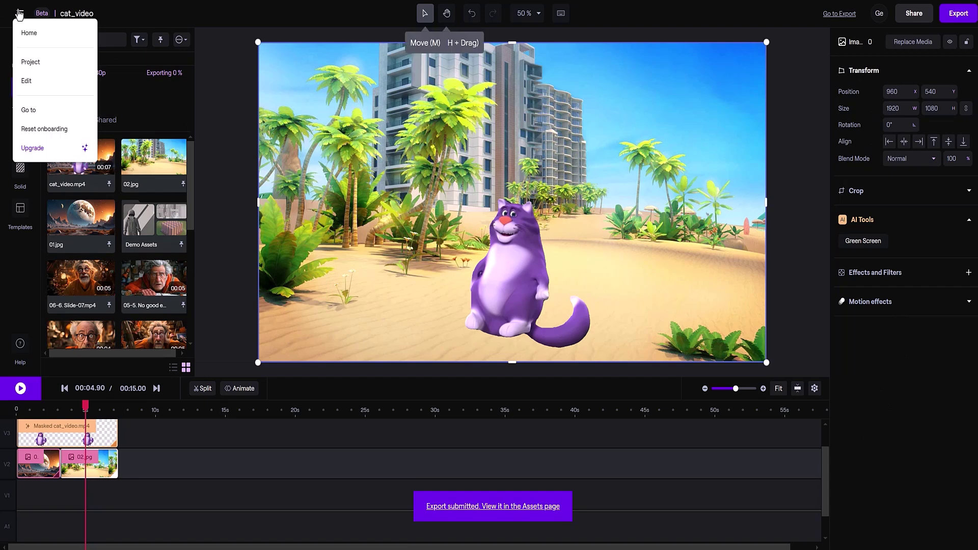
click(30, 39)
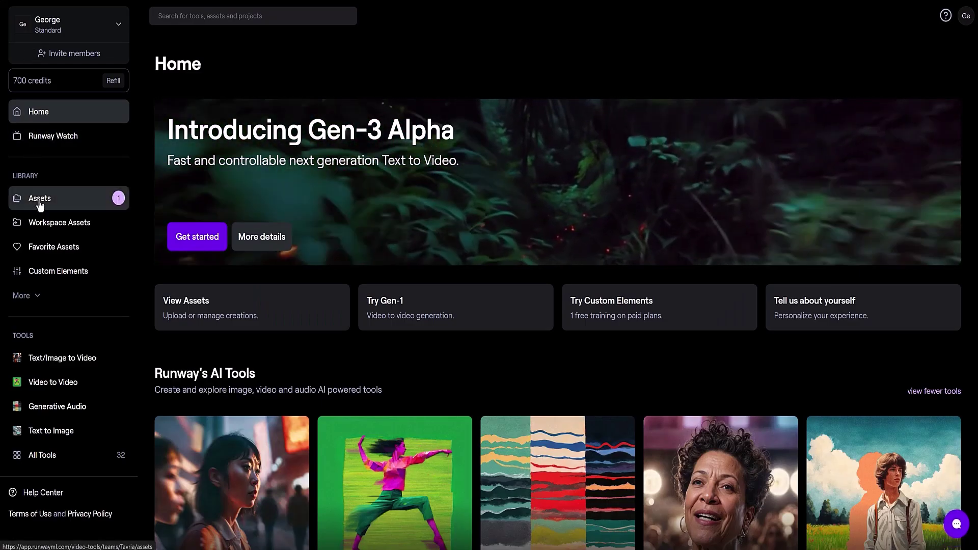
click(39, 204)
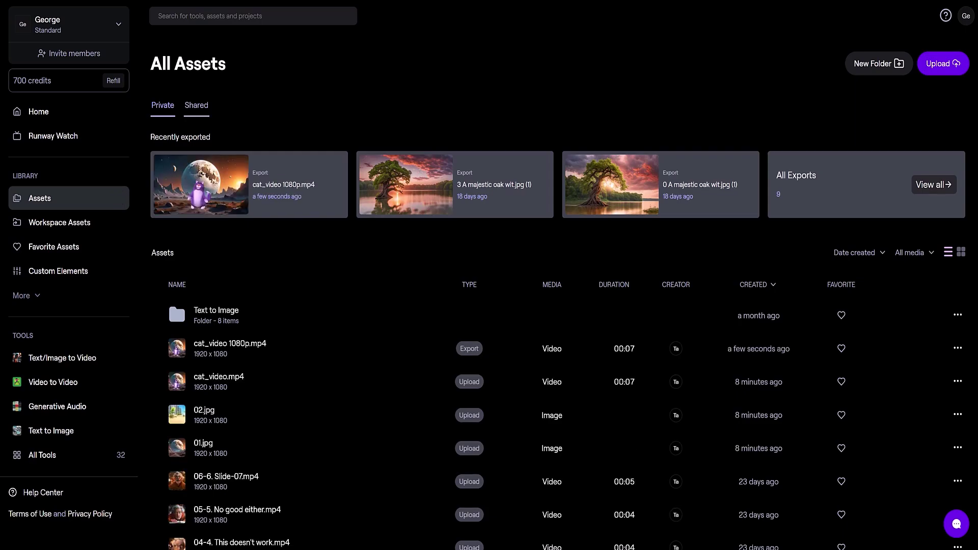
click(199, 185)
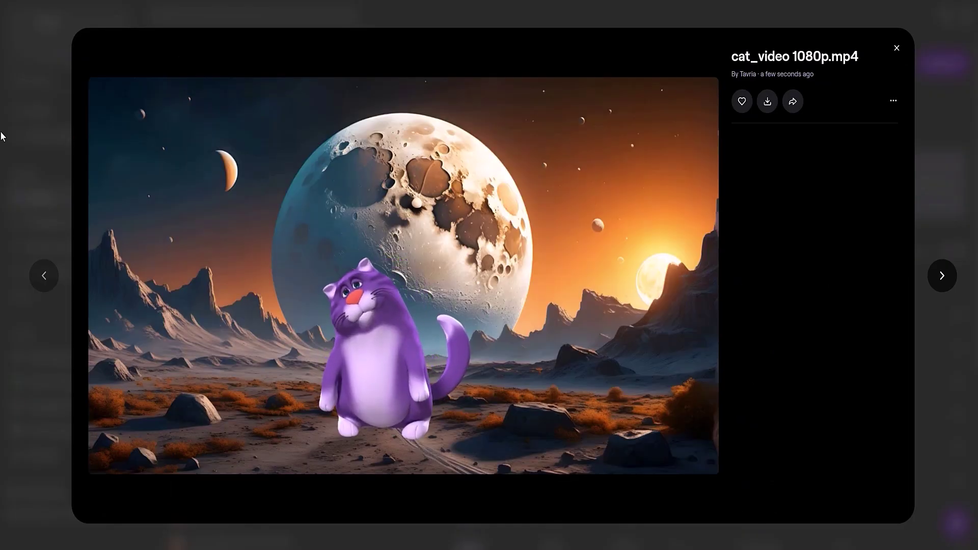